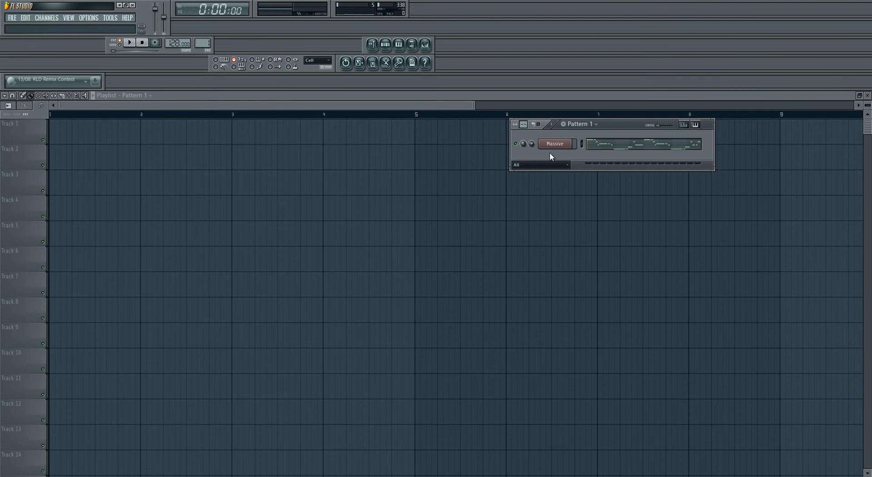
# Step: Move the Pattern 1 window aside, play the pattern and check the levels in the mixer
pyautogui.moveTo(618, 126); pyautogui.dragTo(297, 185)
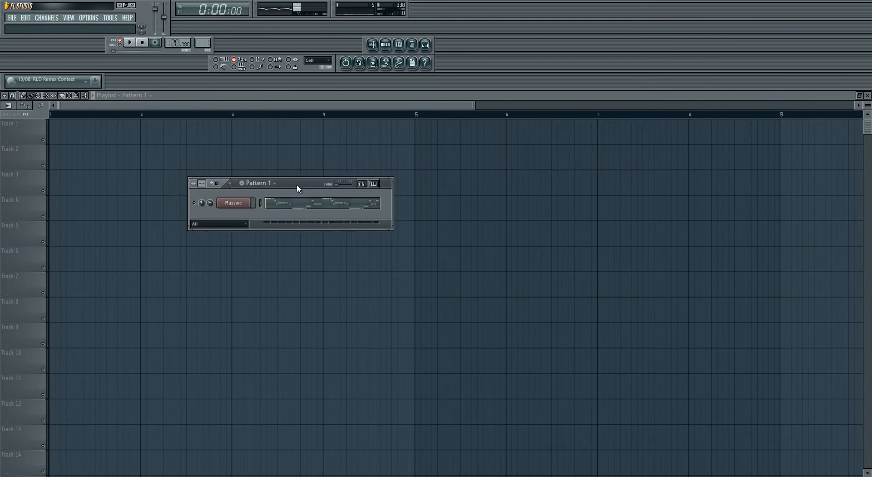
pyautogui.click(129, 43)
pyautogui.click(425, 44)
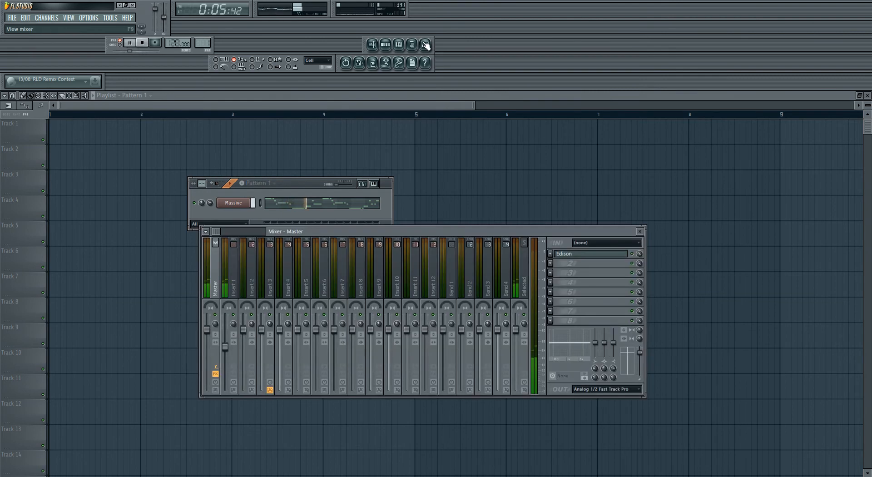
pyautogui.click(129, 43)
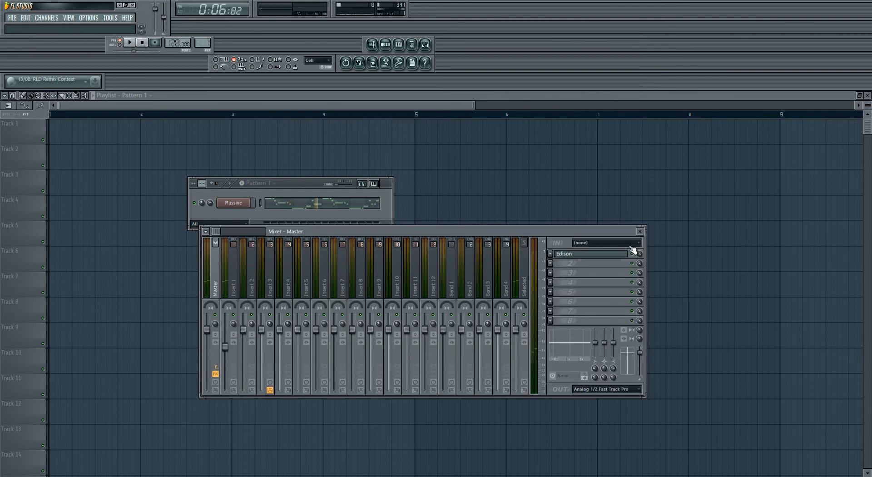
pyautogui.click(640, 233)
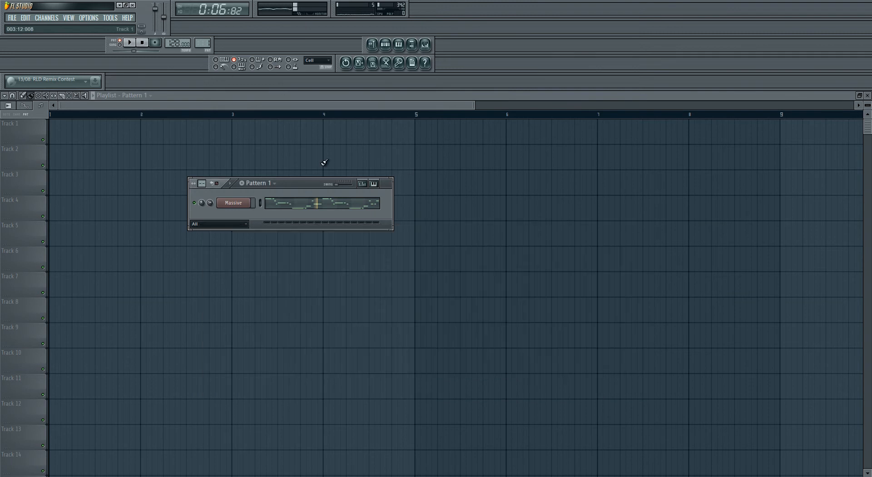
# Step: Examine the full melody in the Massive channel's piano roll for Pattern 1, with the notes enlarged
pyautogui.click(287, 207)
pyautogui.moveTo(118, 106); pyautogui.dragTo(732, 156)
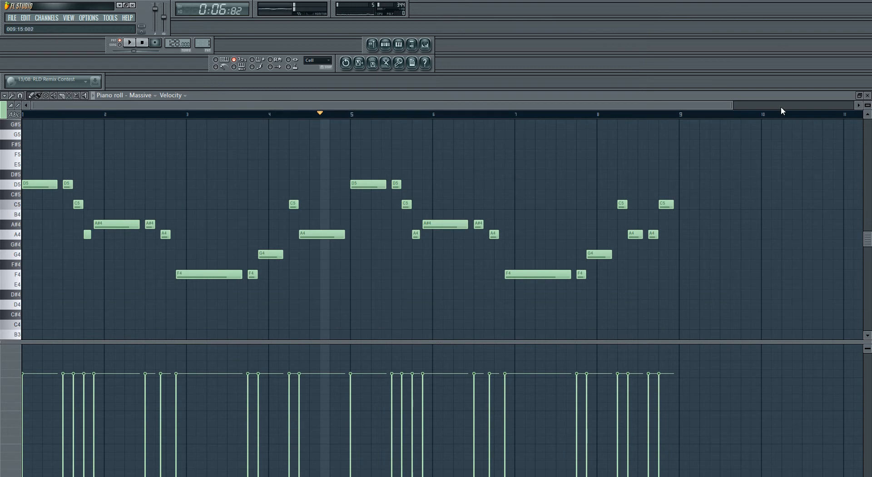
pyautogui.moveTo(733, 105); pyautogui.dragTo(703, 106)
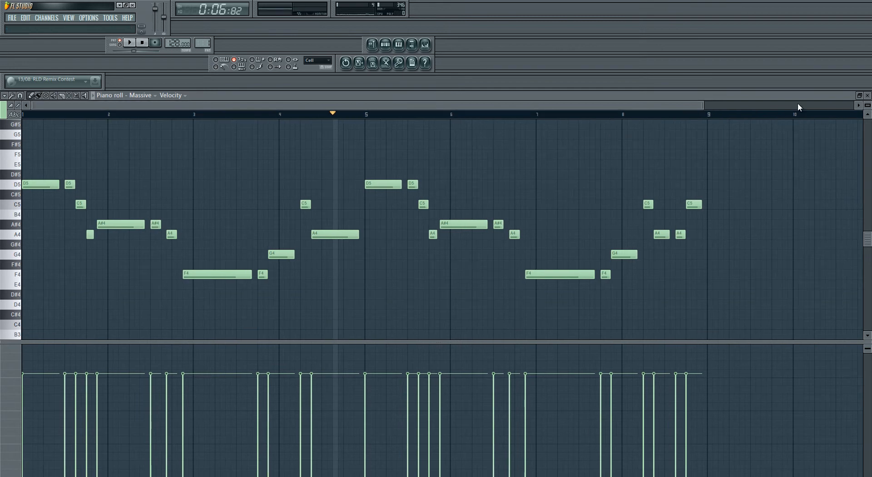
pyautogui.scroll(3, 540, 159)
pyautogui.scroll(-1, 674, 120)
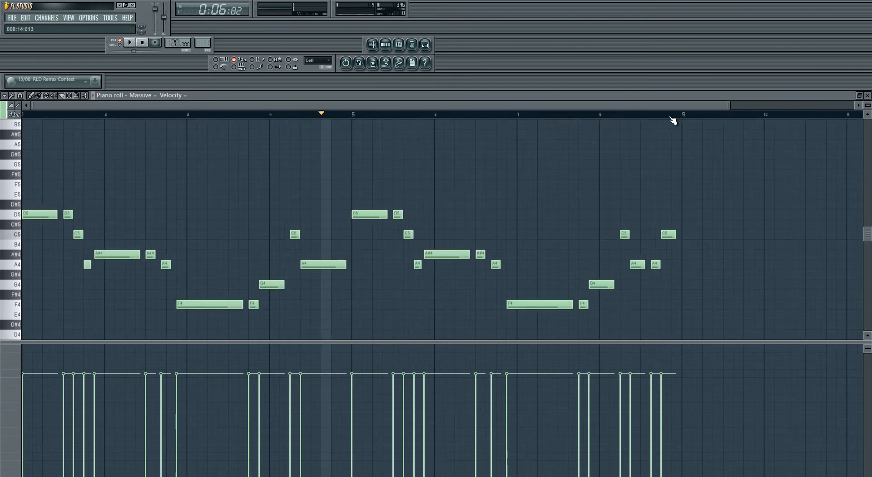
pyautogui.moveTo(730, 105); pyautogui.dragTo(635, 106)
pyautogui.moveTo(870, 106); pyautogui.dragTo(870, 114)
pyautogui.scroll(-2, 761, 145)
pyautogui.scroll(1, 761, 145)
pyautogui.moveTo(869, 247); pyautogui.dragTo(870, 244)
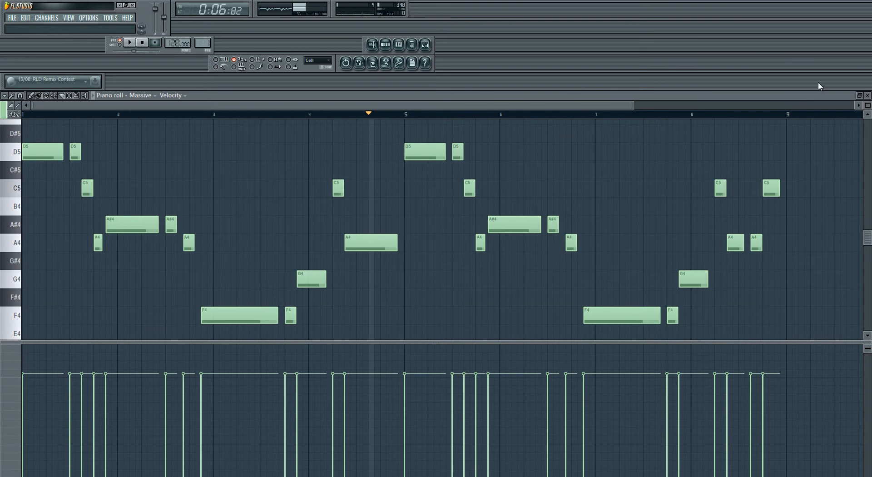
pyautogui.click(868, 94)
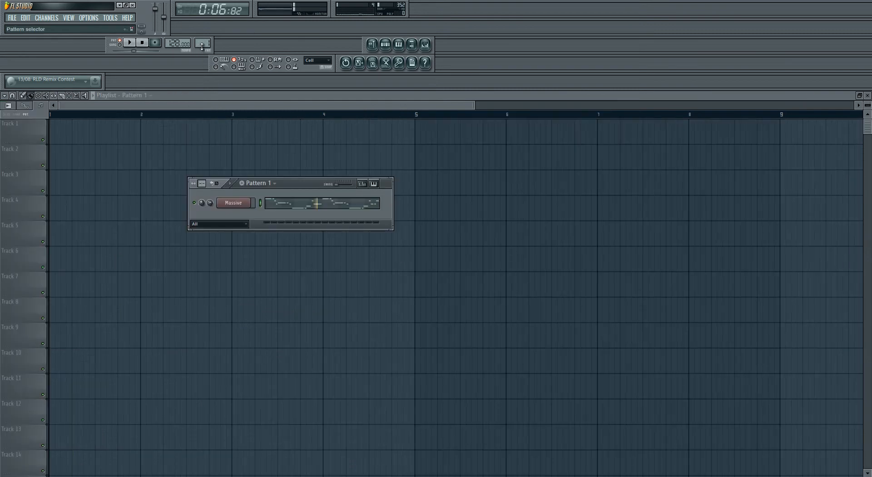
# Step: Switch to Pattern 2 and insert a second Massive channel
pyautogui.scroll(1, 202, 46)
pyautogui.rightClick(248, 202)
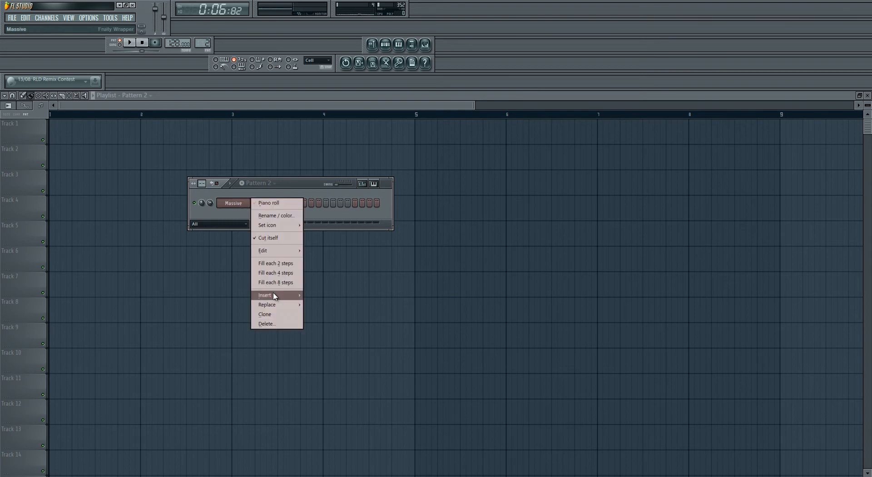
pyautogui.moveTo(274, 296)
pyautogui.click(394, 171)
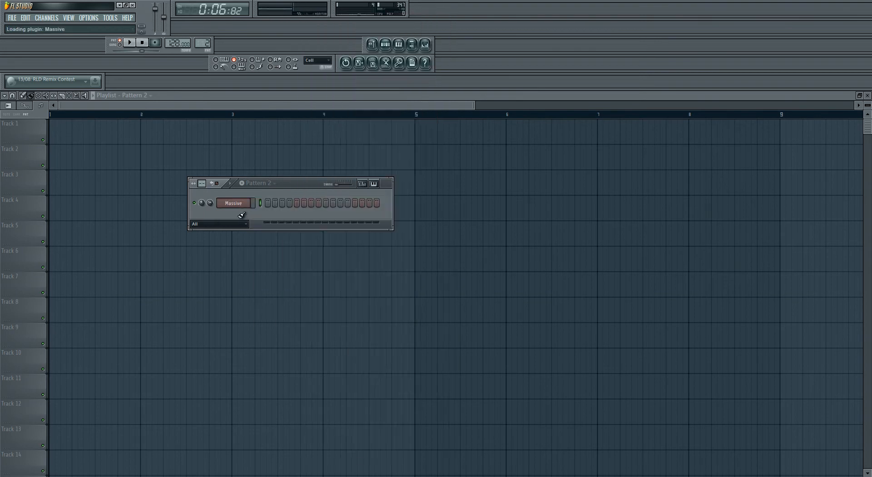
# Step: Paste the copied melody into the Massive #2 channel's piano roll in Pattern 2
pyautogui.rightClick(248, 203)
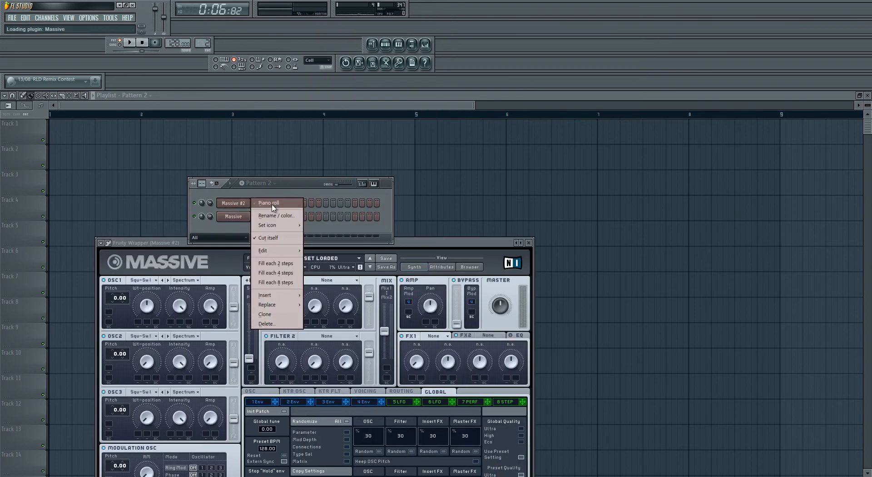
pyautogui.click(275, 206)
pyautogui.hotkey('ctrl', 'v')
pyautogui.moveTo(240, 105); pyautogui.dragTo(620, 111)
pyautogui.keyDown('ctrl'); pyautogui.click(465, 146); pyautogui.keyUp('ctrl')
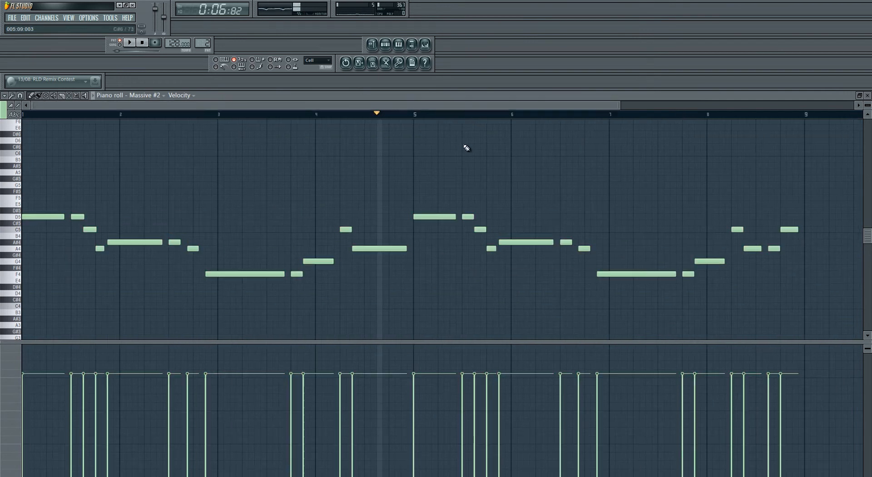
pyautogui.click(867, 95)
# Step: Reposition the Massive #2 plugin window and start a new, untitled sound in it
pyautogui.moveTo(449, 243); pyautogui.dragTo(533, 137)
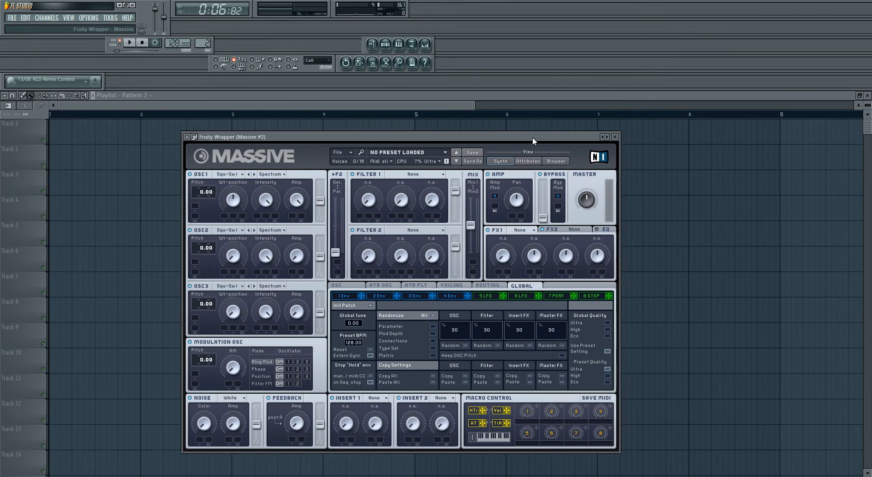
pyautogui.click(235, 198)
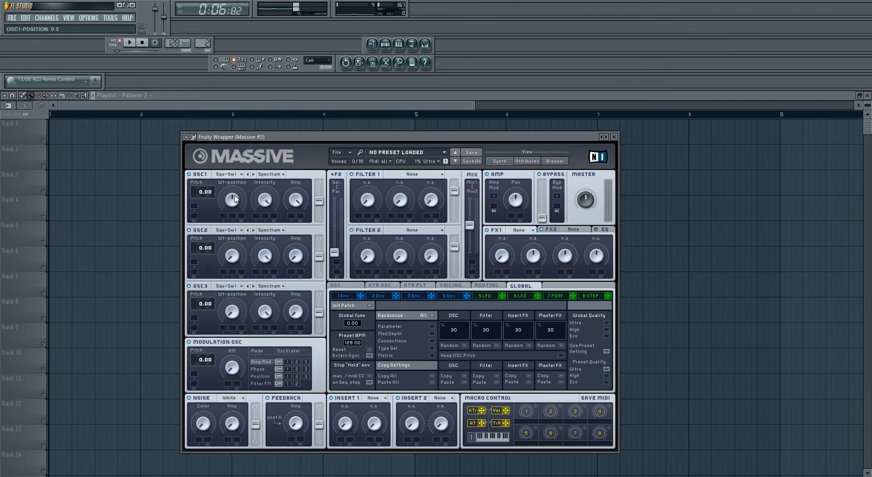
pyautogui.click(346, 153)
pyautogui.click(343, 153)
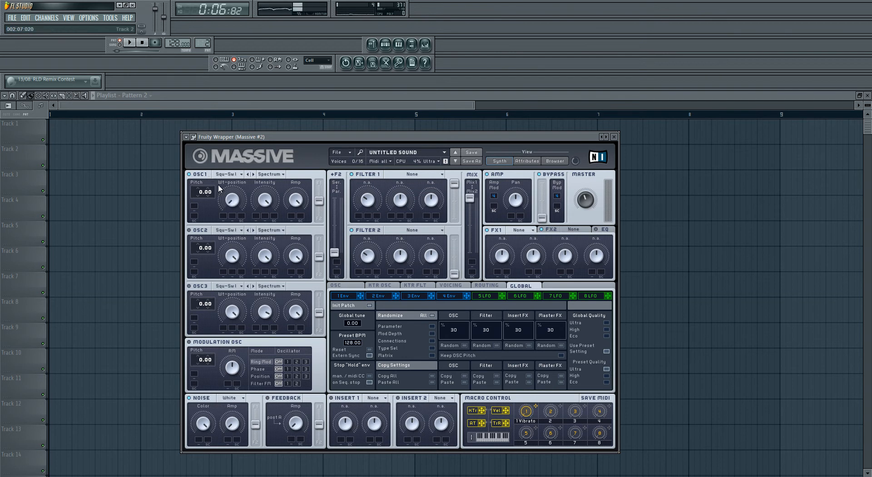
# Step: Set oscillator 1's pitch to -12.00 and audition the pattern
pyautogui.moveTo(196, 189); pyautogui.dragTo(199, 200)
pyautogui.click(134, 46)
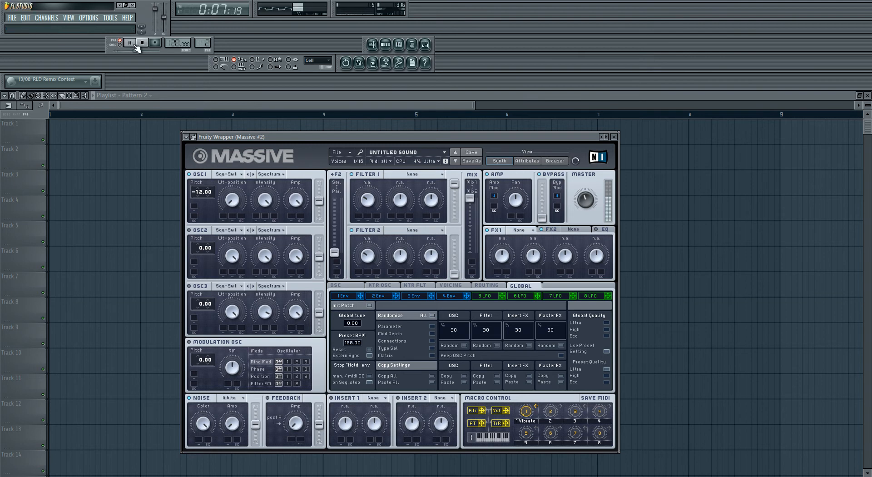
pyautogui.click(142, 42)
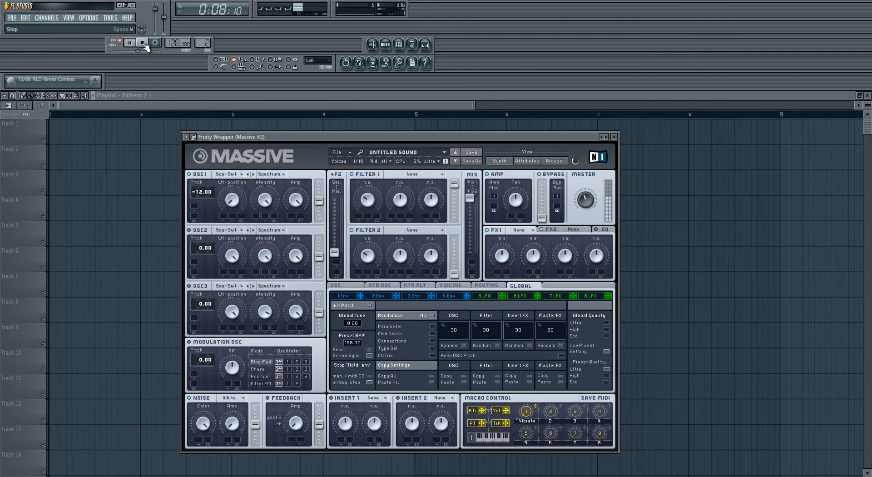
# Step: Lower the Massive #2 channel volume to 46% in the step sequencer, audition it and return to the plugin
pyautogui.click(390, 45)
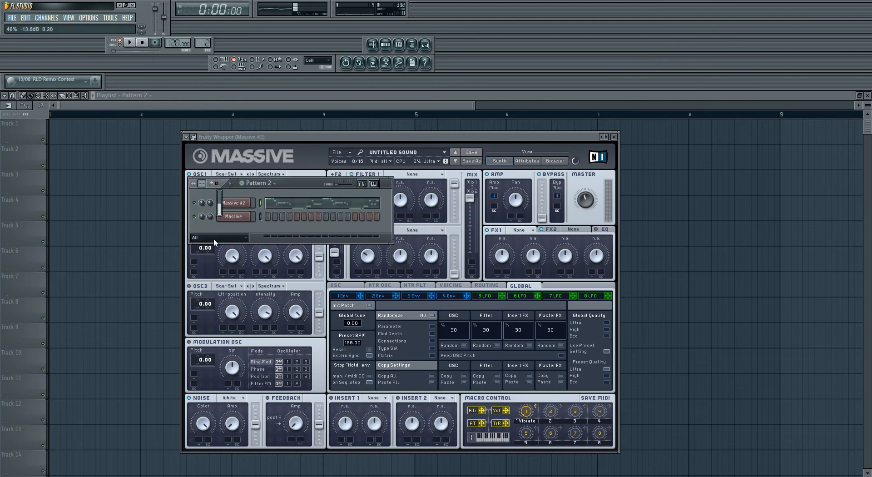
pyautogui.click(130, 43)
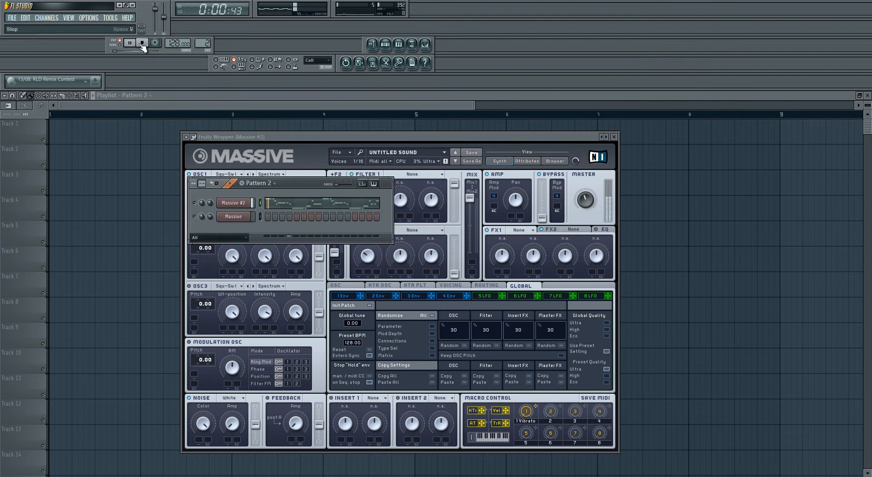
pyautogui.click(142, 43)
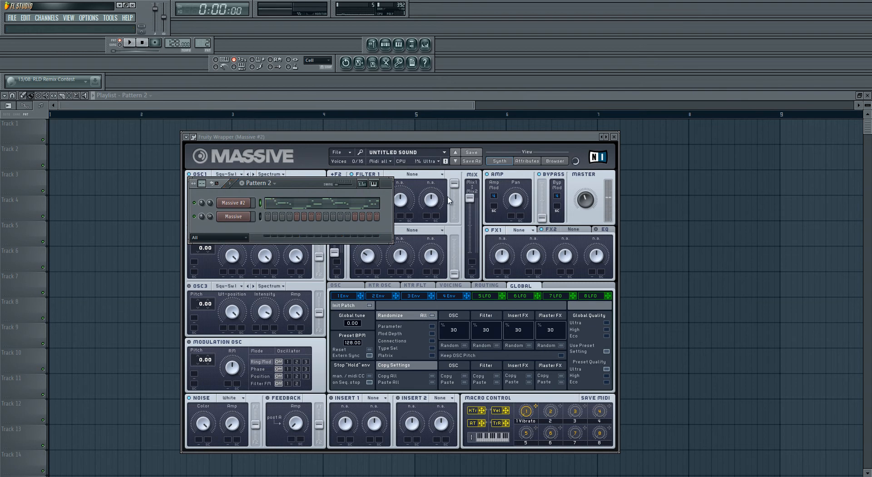
pyautogui.click(344, 135)
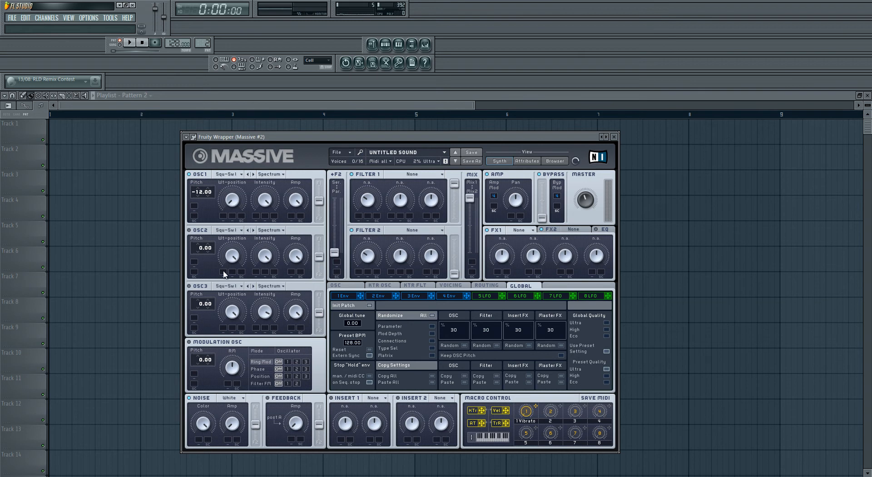
# Step: Set oscillator 2 to the Sin-Square wavetable with position 0.5 and pitch -24.00, and audition the pattern
pyautogui.click(231, 233)
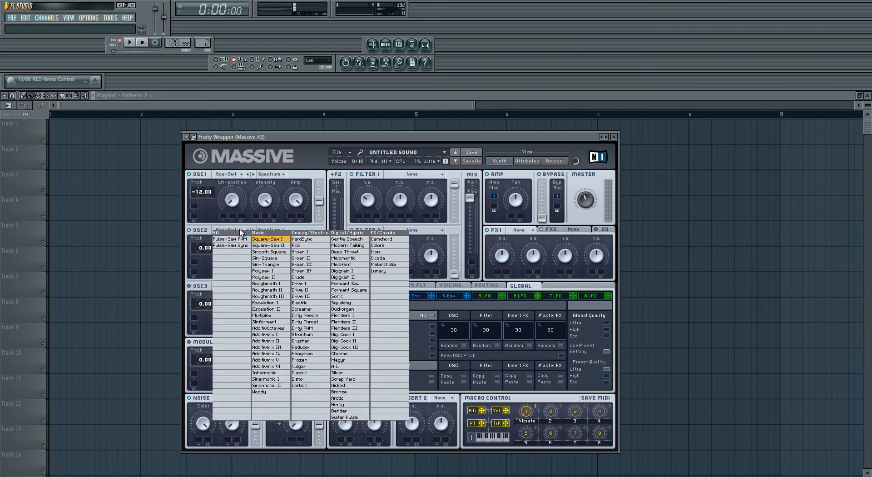
pyautogui.click(281, 257)
pyautogui.moveTo(234, 255); pyautogui.dragTo(232, 263)
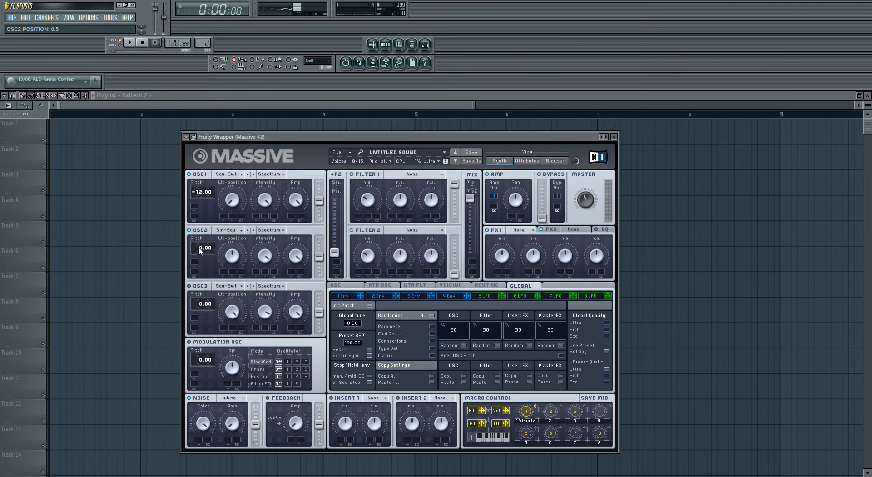
pyautogui.moveTo(200, 248); pyautogui.dragTo(201, 257)
pyautogui.click(133, 45)
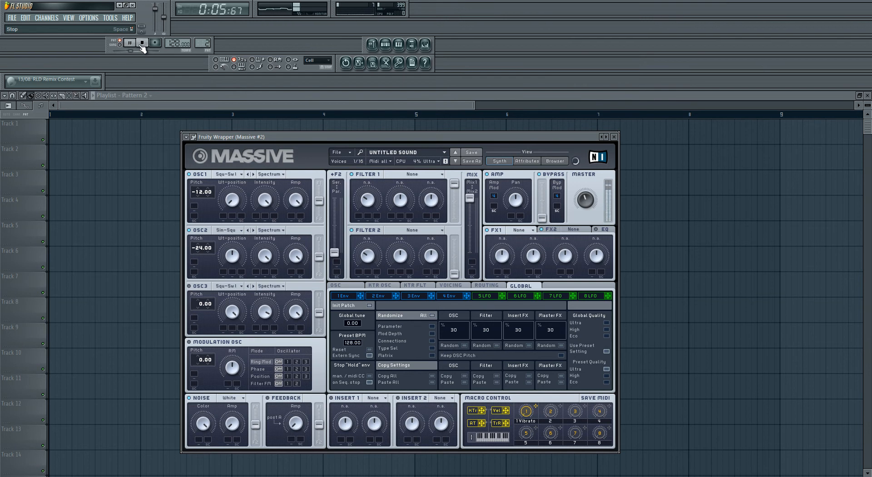
pyautogui.click(142, 43)
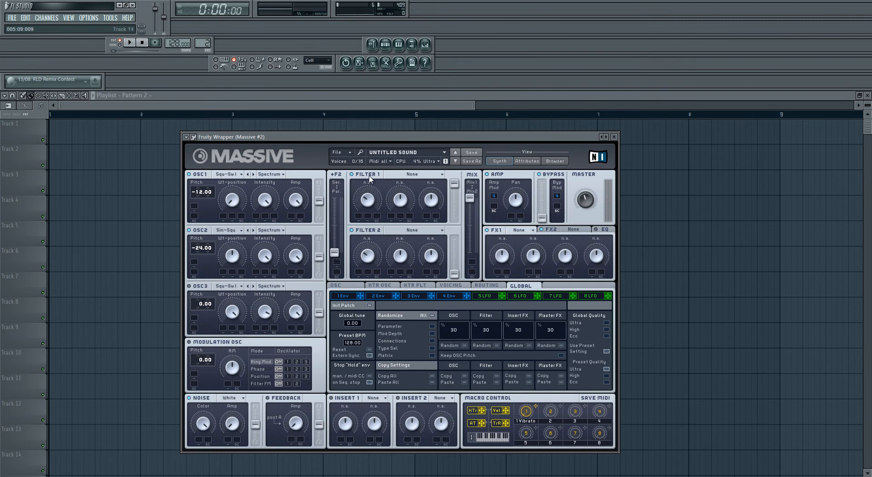
# Step: Set Filter 1 to Lowpass 4, lower its cutoff and reduce its resonance to about 0.18
pyautogui.click(426, 175)
pyautogui.click(402, 185)
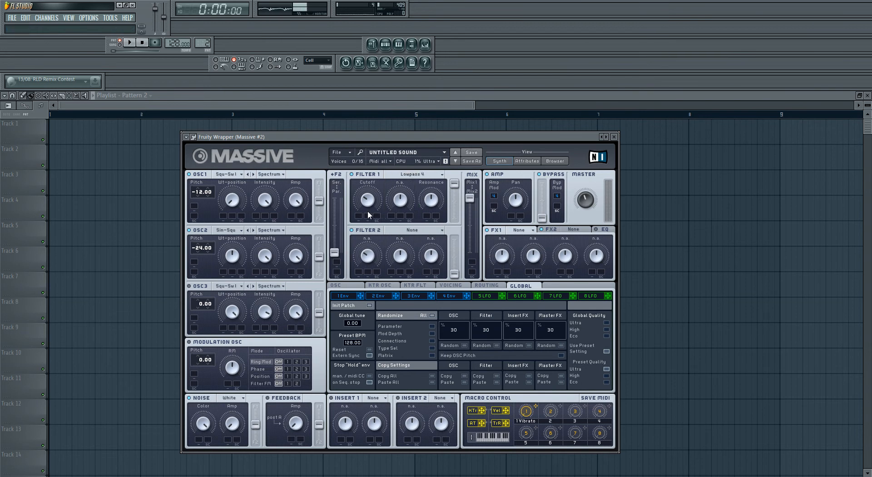
pyautogui.moveTo(369, 203); pyautogui.dragTo(368, 207)
pyautogui.moveTo(435, 201)
pyautogui.mouseDown()
pyautogui.moveTo(438, 228)
pyautogui.moveTo(433, 203)
pyautogui.mouseUp()
# Step: Set Filter 2 to Bandpass, adjust its cutoff to around the middle and raise its output gain to 1
pyautogui.click(419, 235)
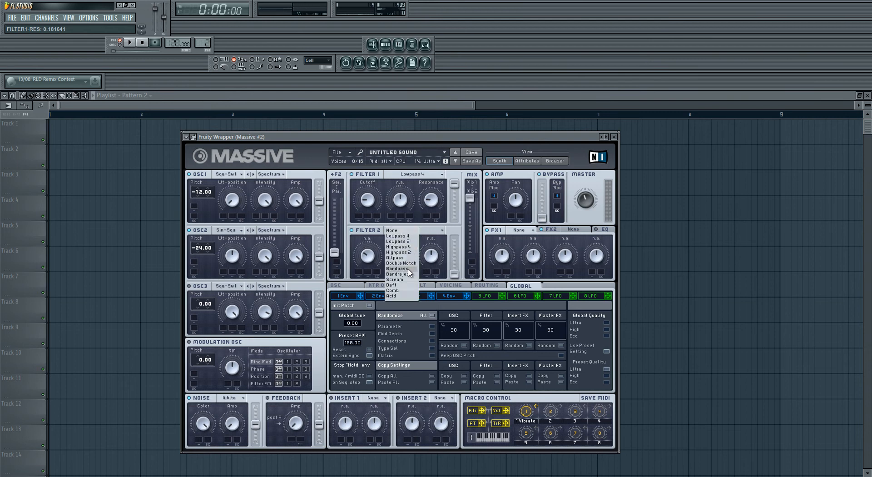
pyautogui.click(411, 251)
pyautogui.click(369, 262)
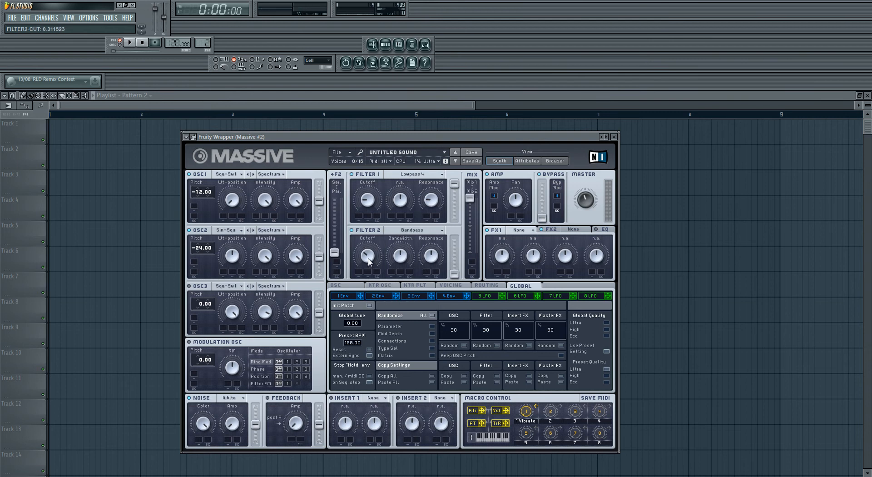
pyautogui.moveTo(366, 260); pyautogui.dragTo(371, 243)
pyautogui.moveTo(455, 274); pyautogui.dragTo(473, 163)
pyautogui.moveTo(455, 240)
pyautogui.mouseDown()
pyautogui.moveTo(455, 255)
pyautogui.moveTo(456, 235)
pyautogui.mouseUp()
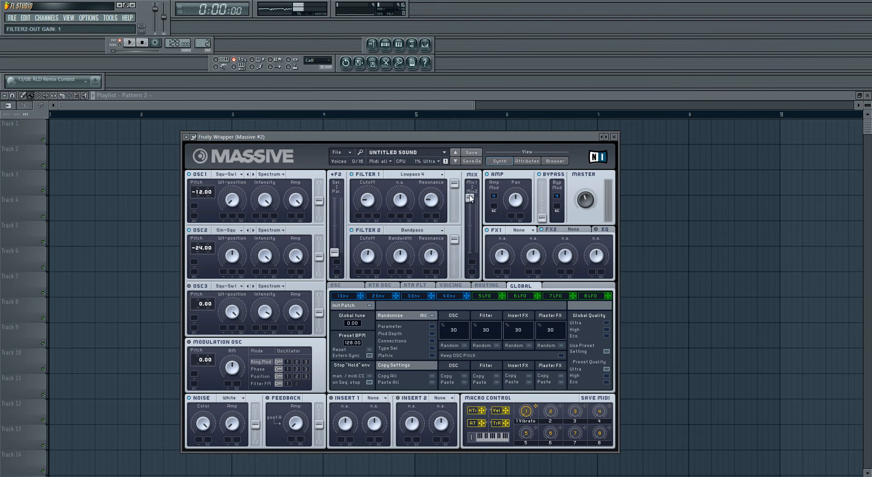
# Step: Move the filter mix slider partway down to blend in Filter 2, and audition the pattern
pyautogui.moveTo(471, 200); pyautogui.dragTo(473, 217)
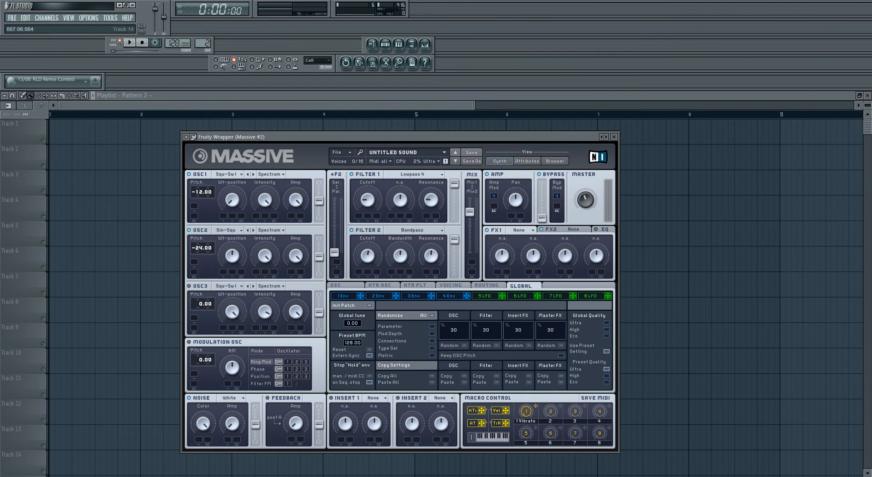
pyautogui.click(130, 42)
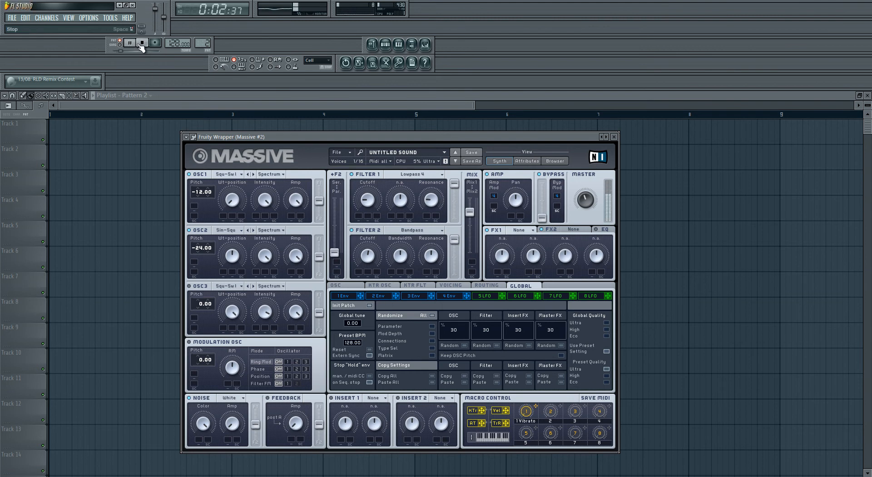
pyautogui.click(140, 45)
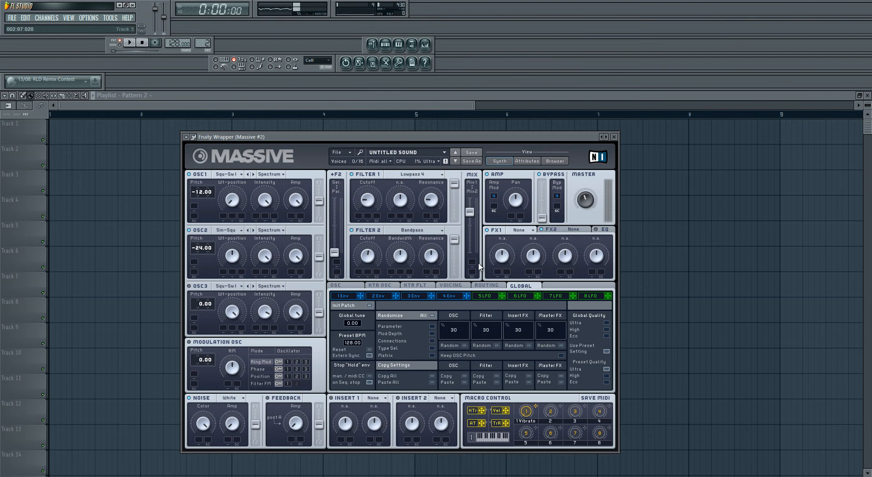
# Step: Switch the synth's voicing to Monophon and audition the pattern
pyautogui.click(453, 286)
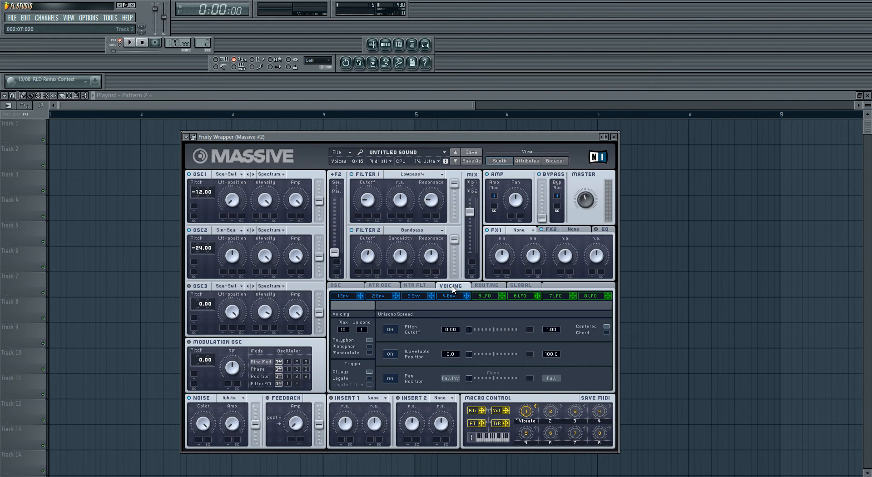
pyautogui.click(370, 347)
pyautogui.click(131, 44)
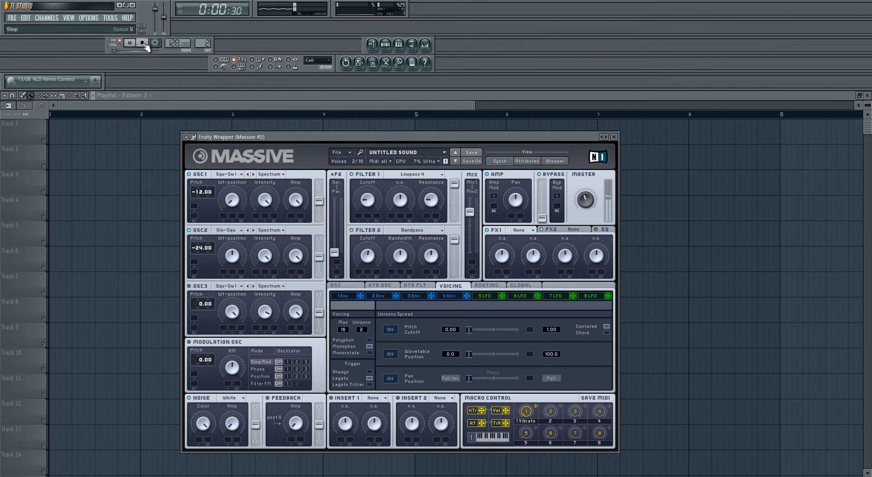
pyautogui.click(144, 43)
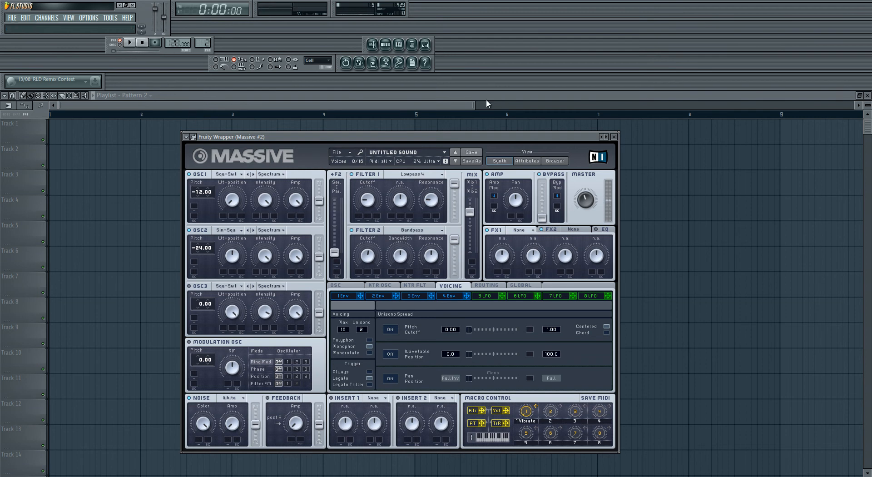
# Step: Examine the Massive #2 melody's overlapping notes in the piano roll and play it from near the end of the first note
pyautogui.click(386, 44)
pyautogui.click(292, 204)
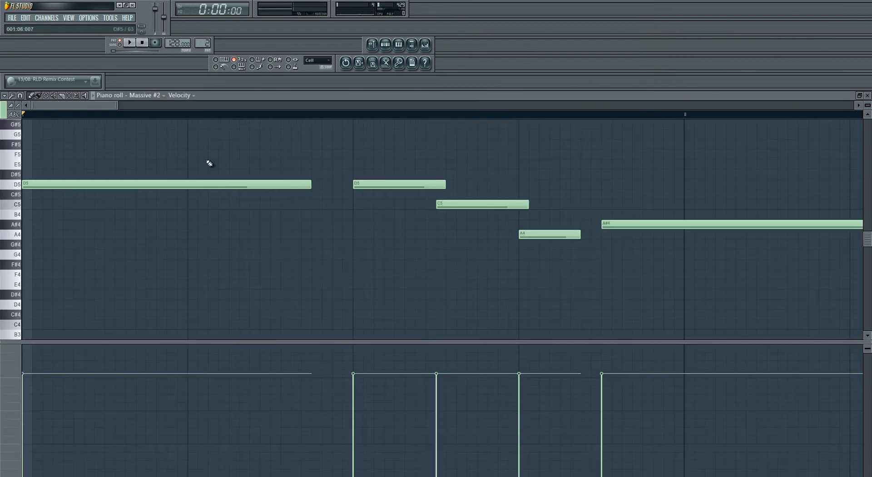
pyautogui.moveTo(121, 106); pyautogui.dragTo(312, 107)
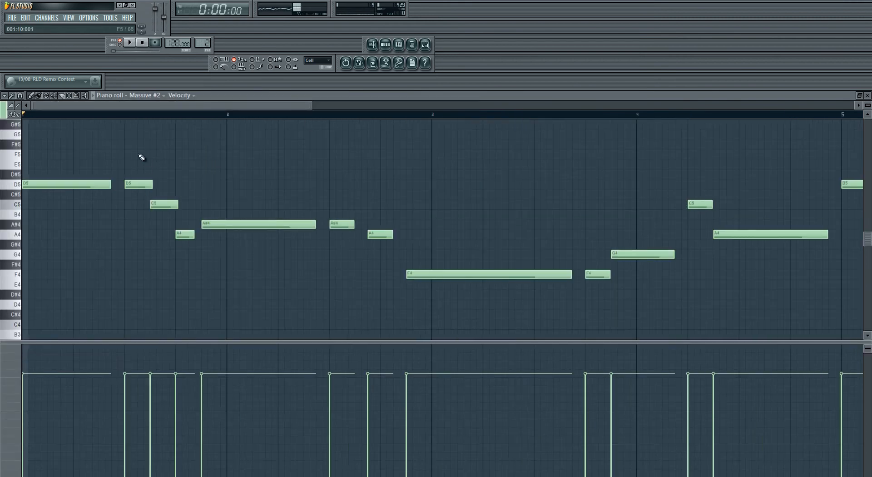
pyautogui.click(116, 114)
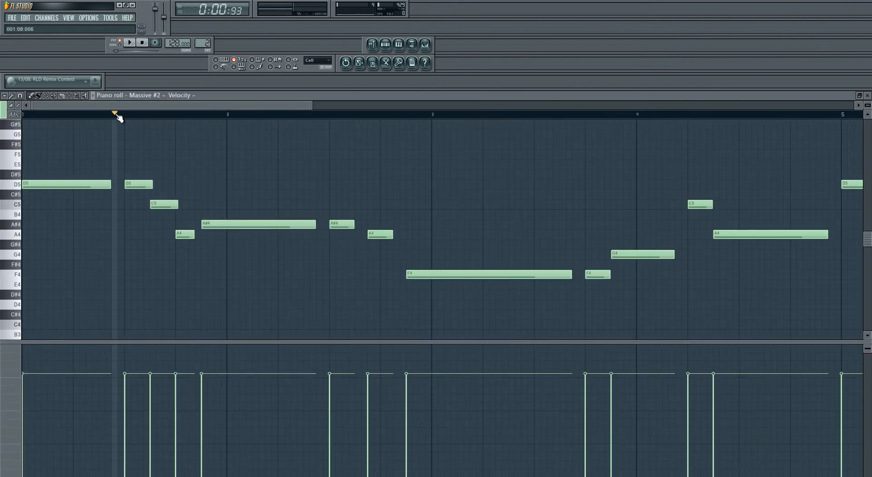
pyautogui.click(130, 43)
pyautogui.click(130, 43)
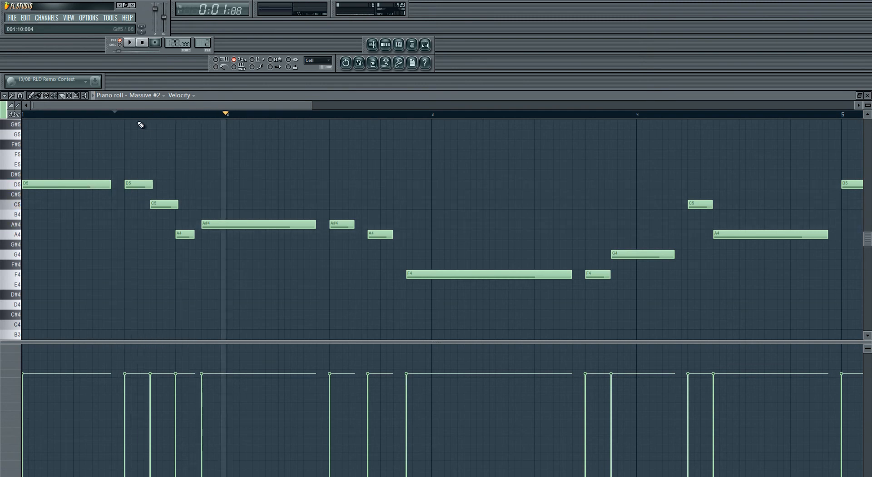
pyautogui.click(868, 96)
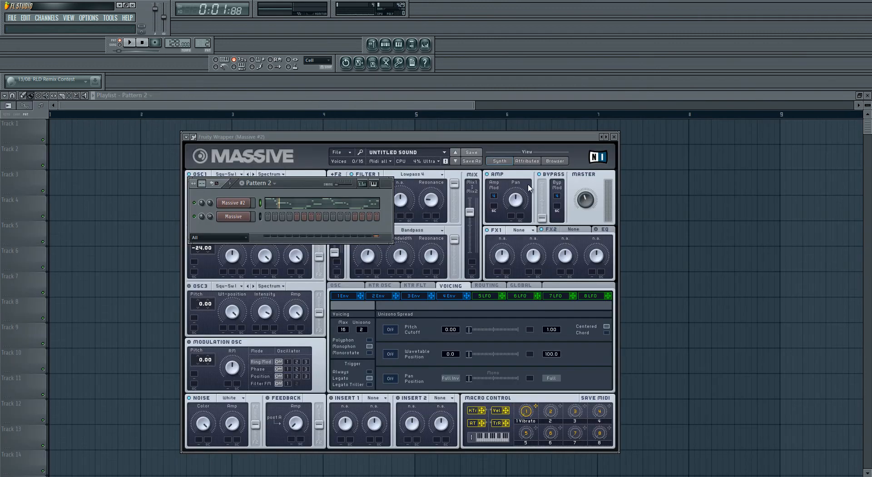
# Step: Place the synth and step sequencer windows side by side, and turn on the Pan Position unisono spread, auditioning the pattern
pyautogui.moveTo(463, 137); pyautogui.dragTo(535, 127)
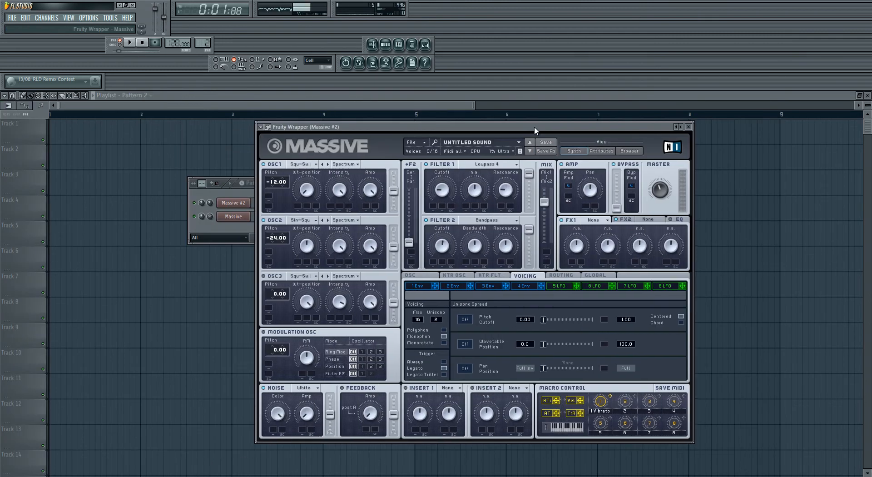
pyautogui.moveTo(255, 185); pyautogui.dragTo(122, 187)
pyautogui.moveTo(465, 126); pyautogui.dragTo(481, 124)
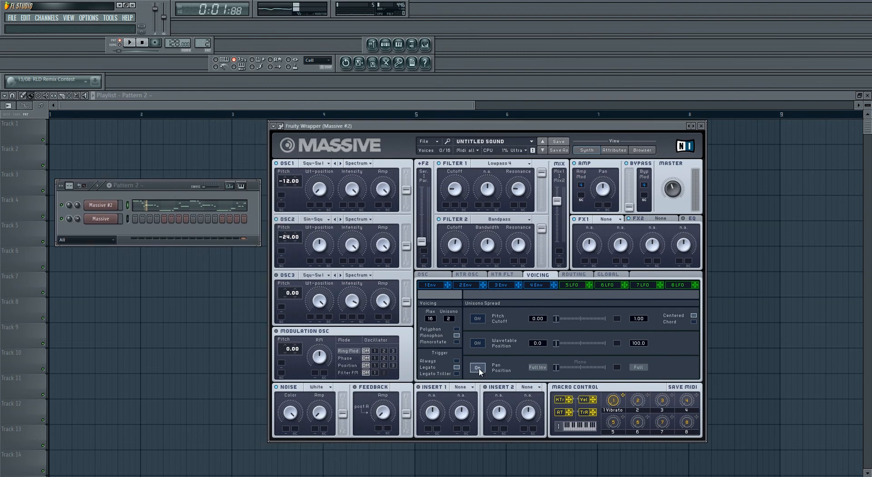
pyautogui.click(131, 43)
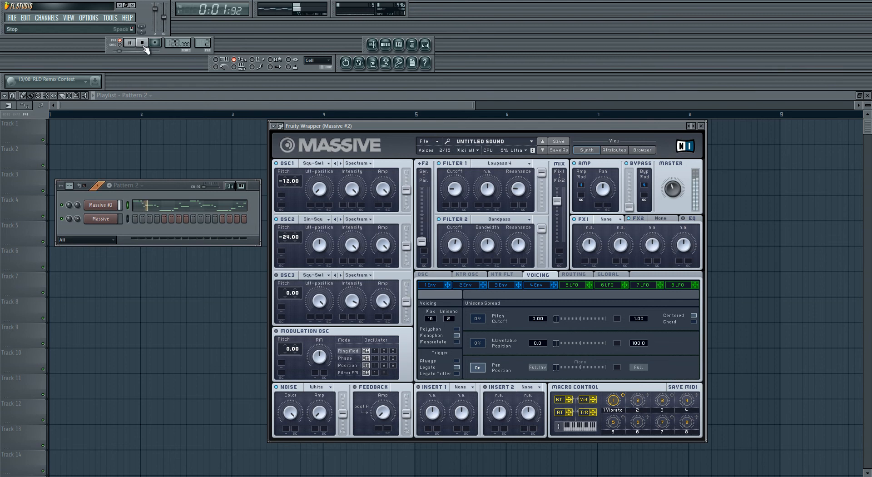
pyautogui.click(142, 44)
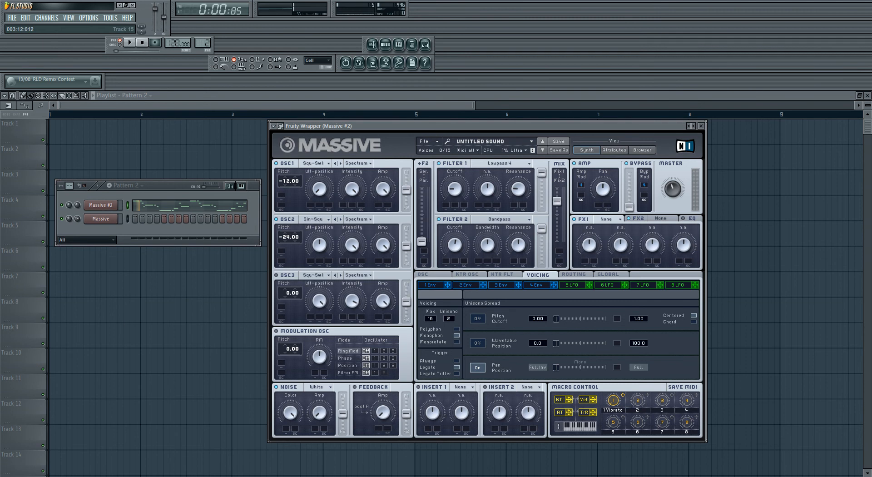
# Step: Set the oscillator glide time to about 0.46 and return to the voicing settings
pyautogui.click(436, 277)
pyautogui.moveTo(429, 364); pyautogui.dragTo(430, 372)
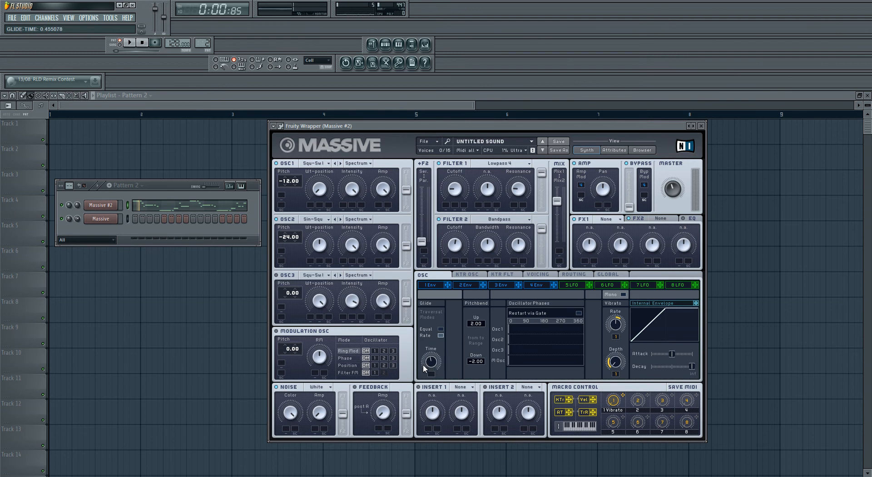
pyautogui.click(551, 275)
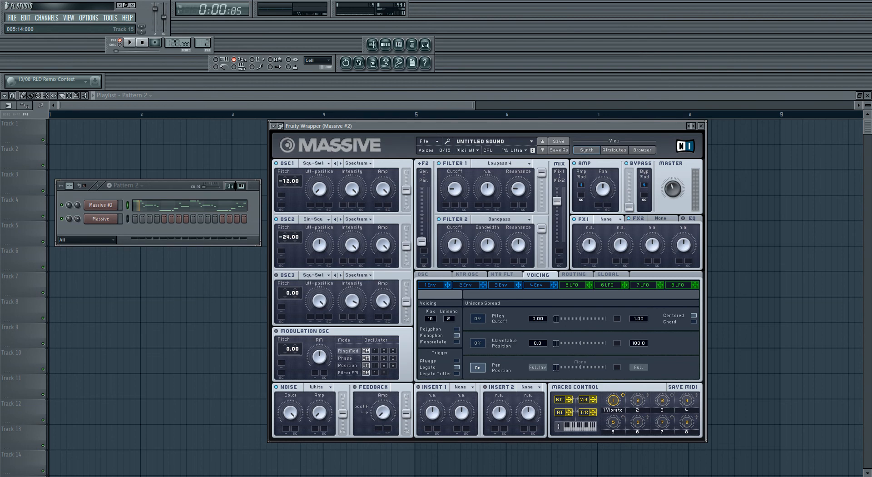
# Step: Inspect the shapes of Envelope 1 and Envelope 4, trying Envelope 4's decay level at maximum
pyautogui.click(434, 285)
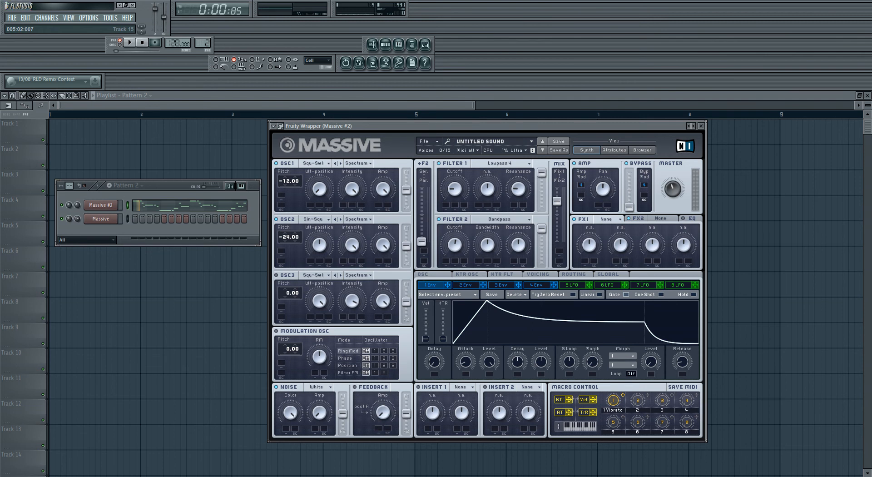
pyautogui.click(539, 287)
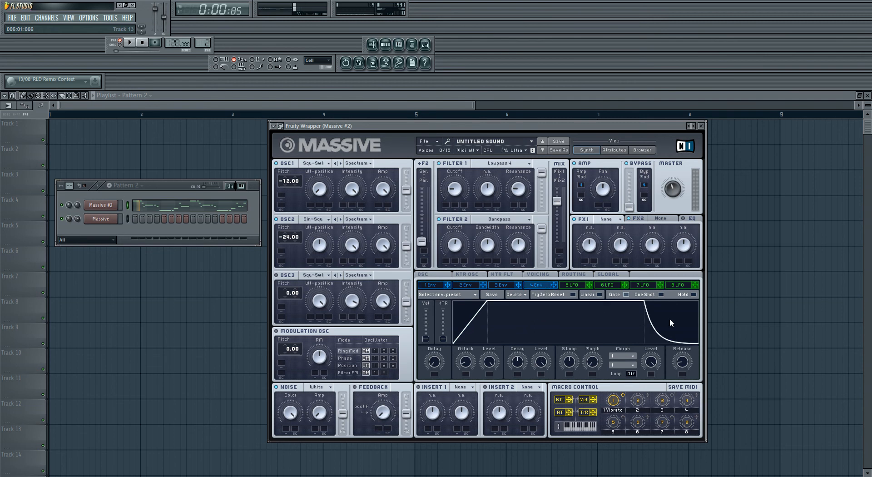
pyautogui.moveTo(551, 368); pyautogui.dragTo(545, 318)
# Step: Shape Envelope 1 with its decay level at zero and an adjusted decay, modulate both filter cutoffs with it, and audition the pattern
pyautogui.click(435, 285)
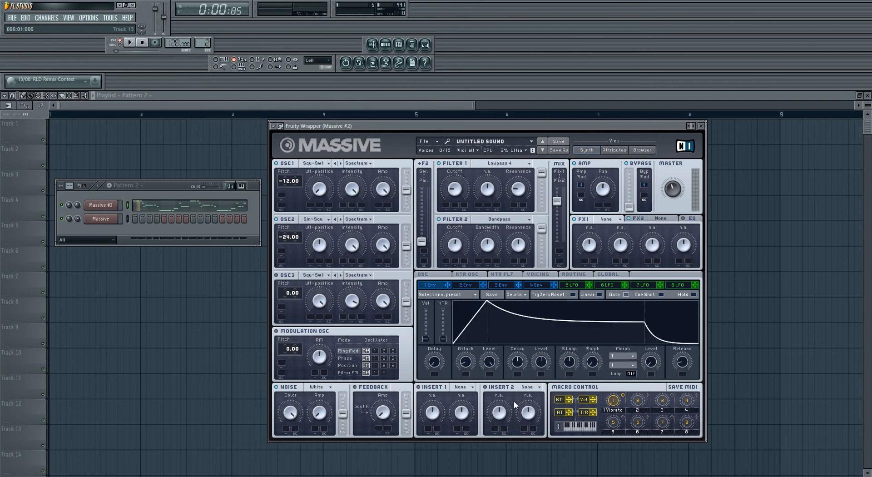
pyautogui.click(542, 362)
pyautogui.moveTo(545, 363); pyautogui.dragTo(552, 444)
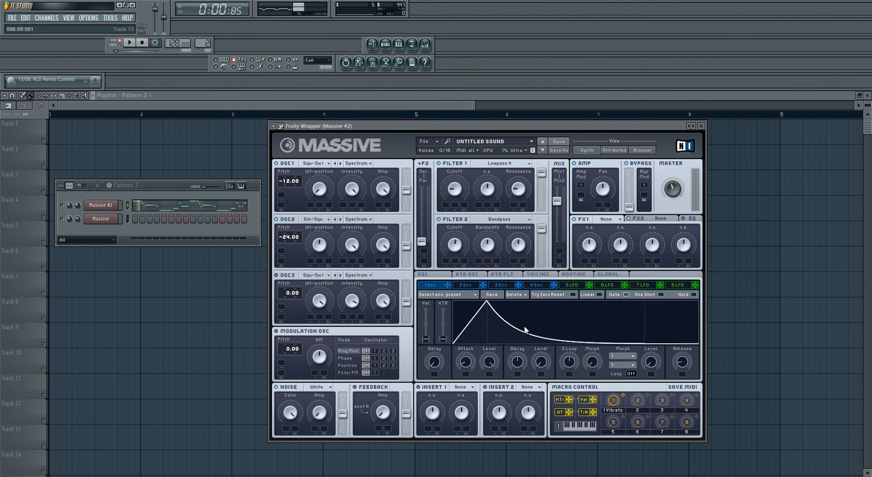
pyautogui.moveTo(519, 362); pyautogui.dragTo(518, 363)
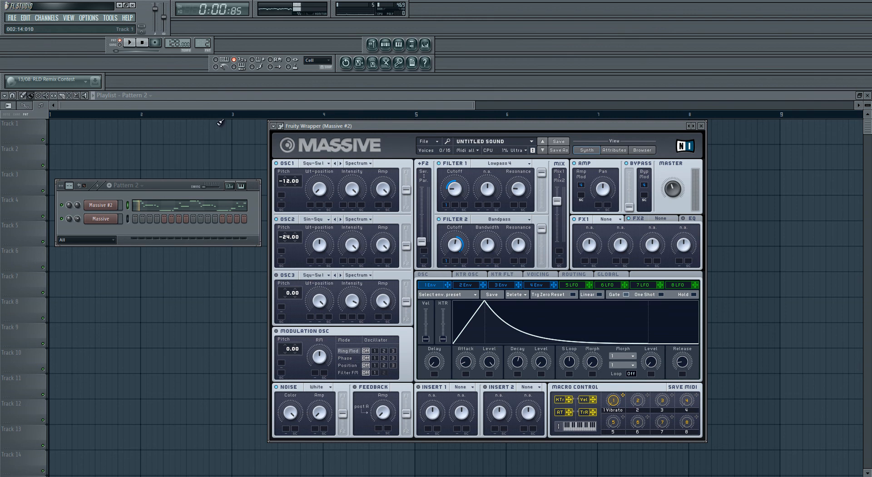
pyautogui.click(130, 43)
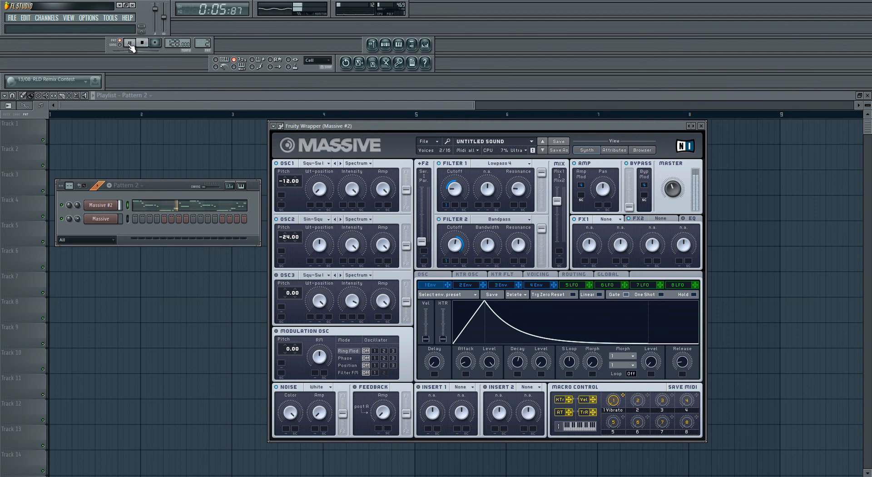
pyautogui.click(130, 44)
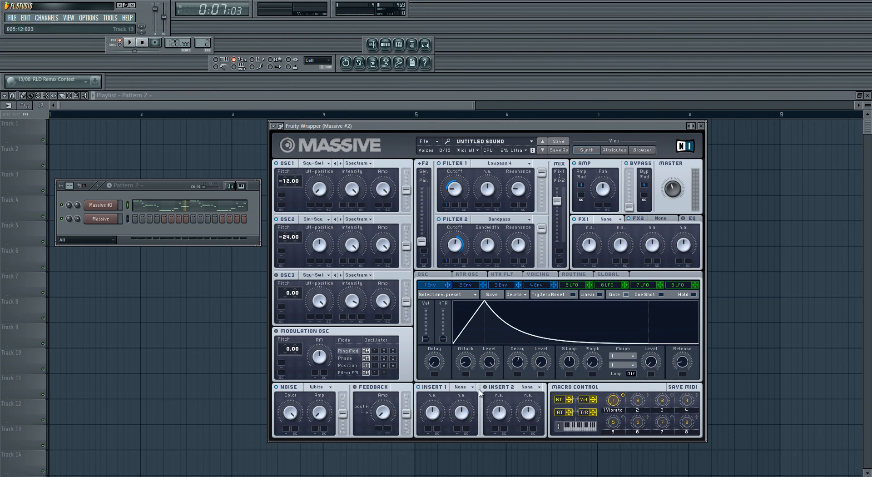
# Step: Load the Parabolic Shaper into Insert 2, raise its drive, and audition the pattern
pyautogui.click(537, 387)
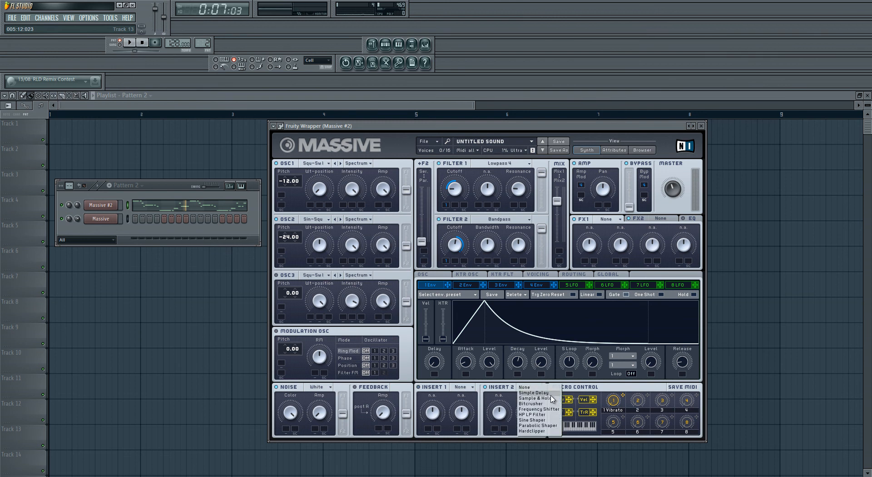
pyautogui.click(544, 426)
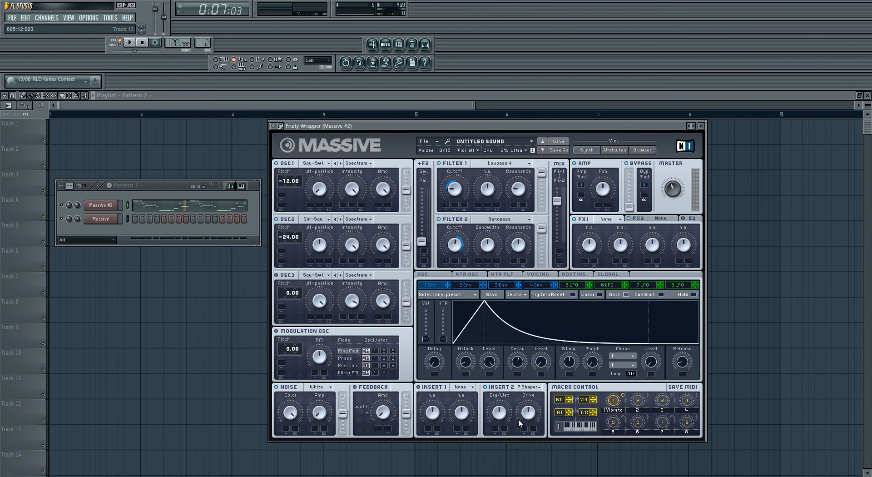
pyautogui.click(500, 412)
pyautogui.click(142, 43)
pyautogui.click(145, 45)
pyautogui.click(133, 46)
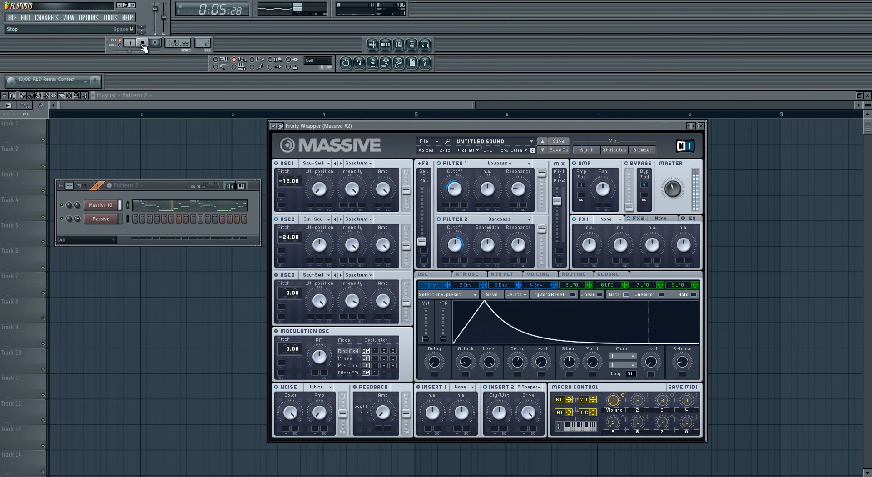
pyautogui.click(142, 45)
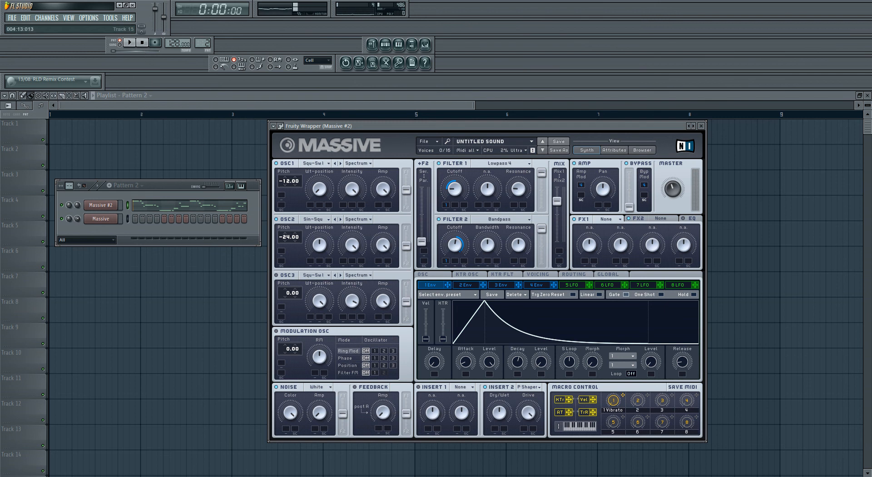
# Step: Load Classic Tube into FX1 and raise its dry/wet and drive while auditioning the pattern
pyautogui.click(609, 219)
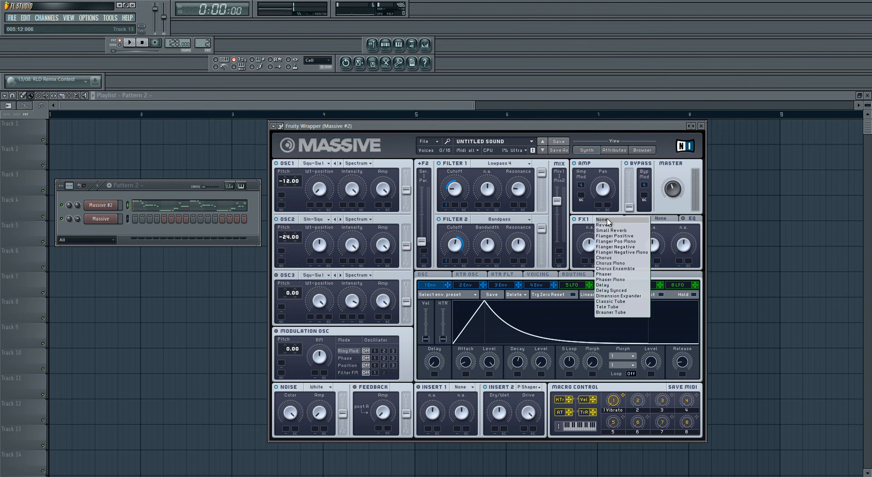
pyautogui.click(623, 302)
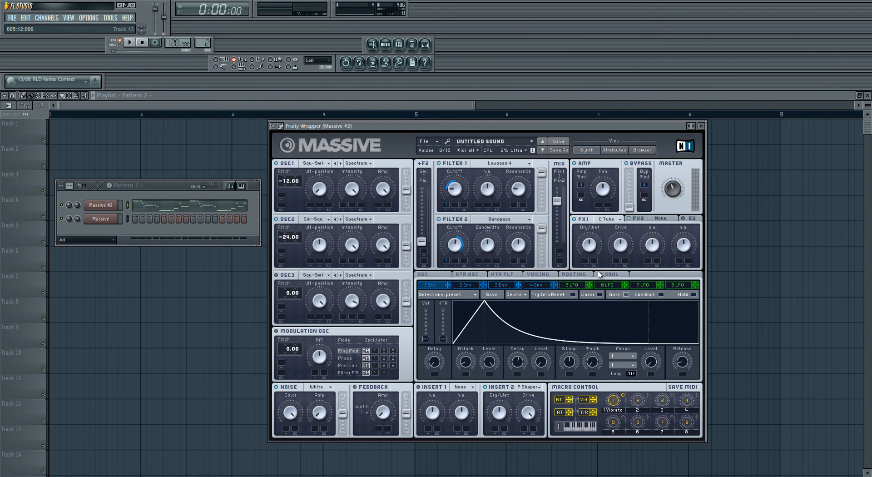
pyautogui.moveTo(592, 253); pyautogui.dragTo(624, 191)
pyautogui.click(133, 44)
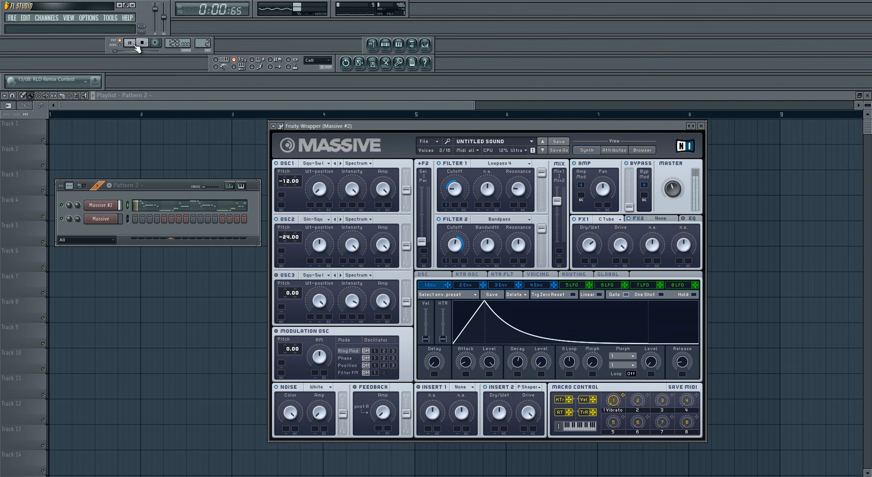
pyautogui.moveTo(586, 239); pyautogui.dragTo(619, 238)
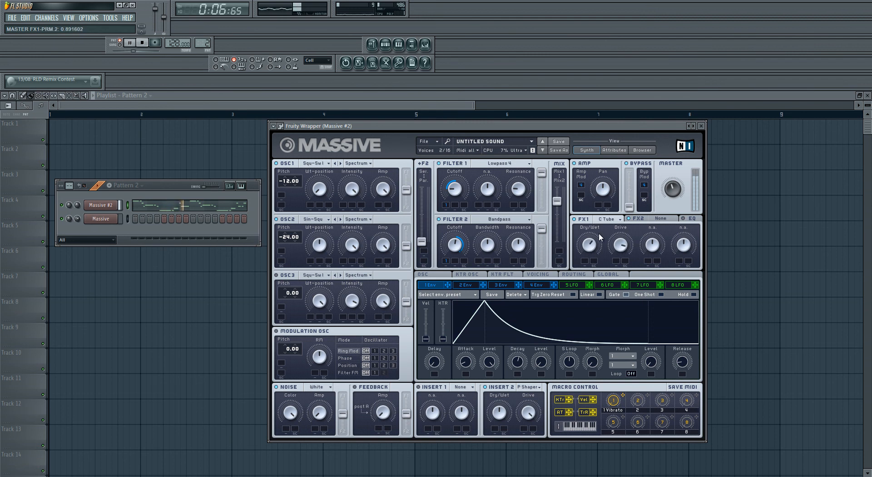
pyautogui.click(142, 42)
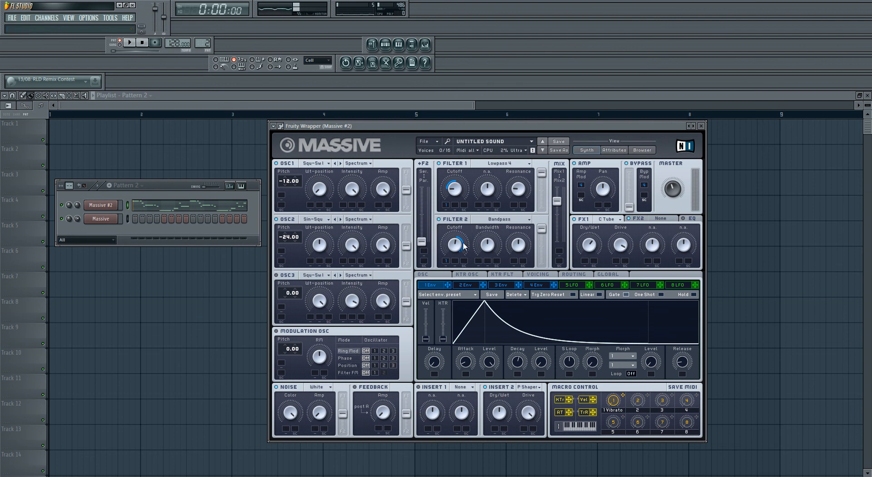
# Step: Set Filter 1's cutoff to about 0.24 and raise Filter 2's cutoff slightly while the pattern plays
pyautogui.moveTo(460, 246); pyautogui.dragTo(457, 251)
pyautogui.click(130, 43)
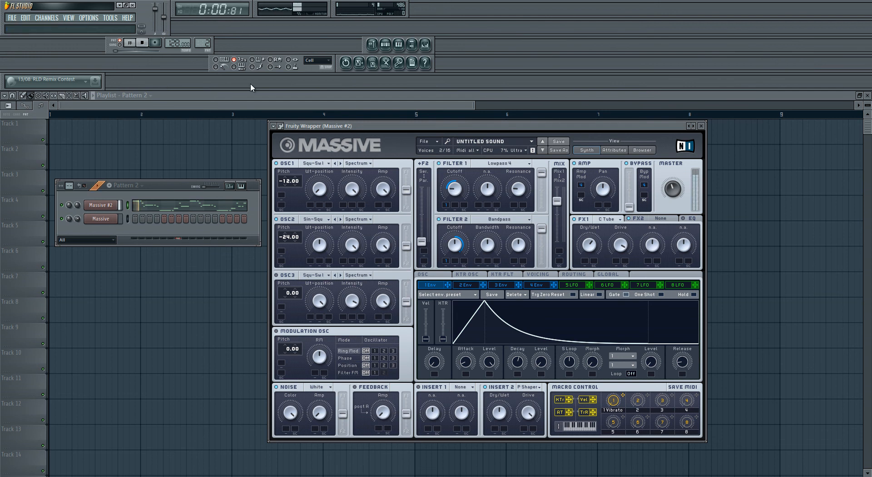
pyautogui.moveTo(455, 187); pyautogui.dragTo(453, 188)
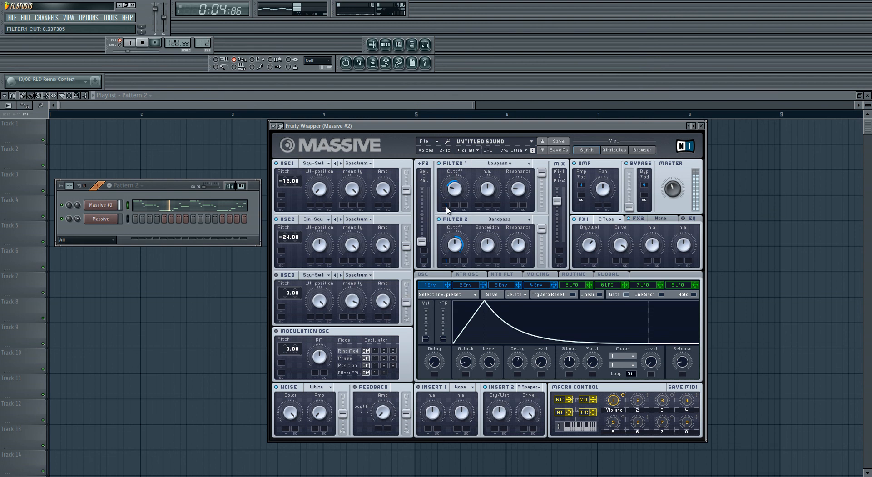
pyautogui.click(463, 244)
pyautogui.moveTo(464, 243); pyautogui.dragTo(460, 239)
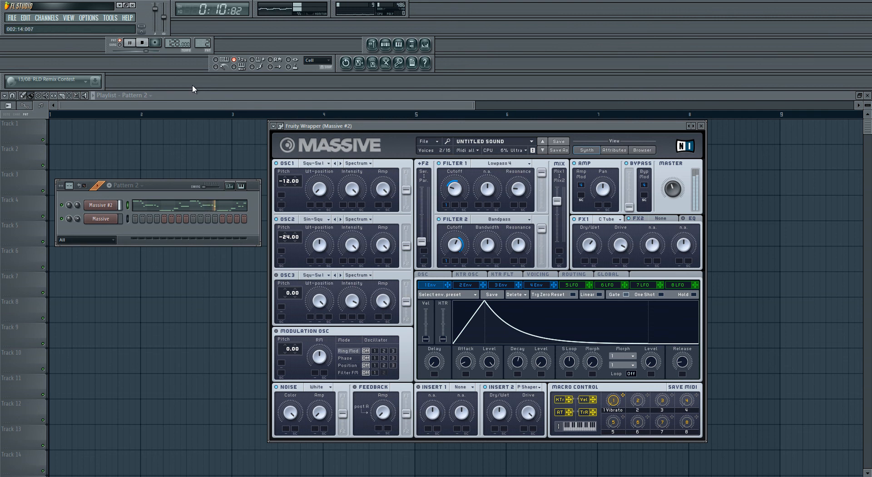
pyautogui.click(142, 43)
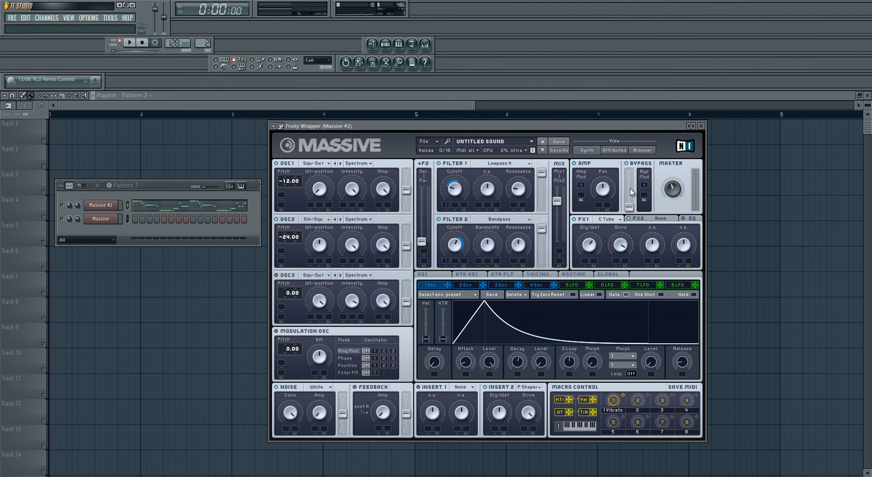
# Step: Turn on the synth's EQ and browse the OSC1 wavetable list
pyautogui.click(682, 219)
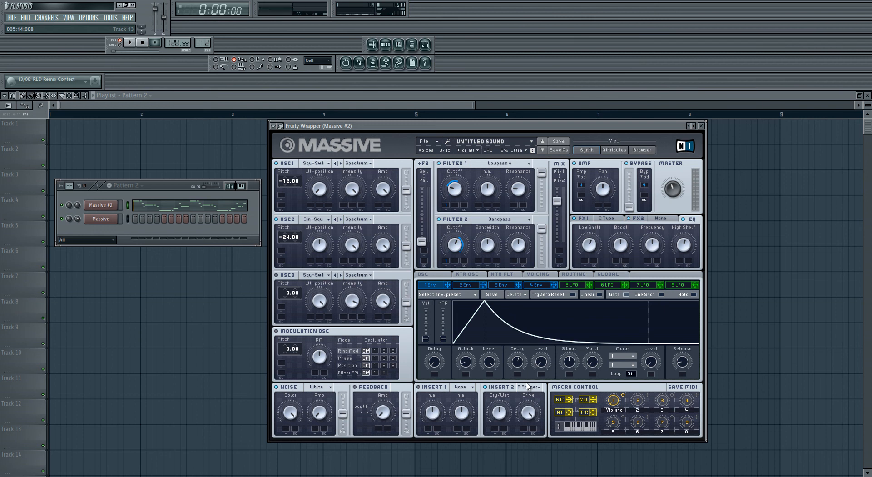
pyautogui.click(310, 167)
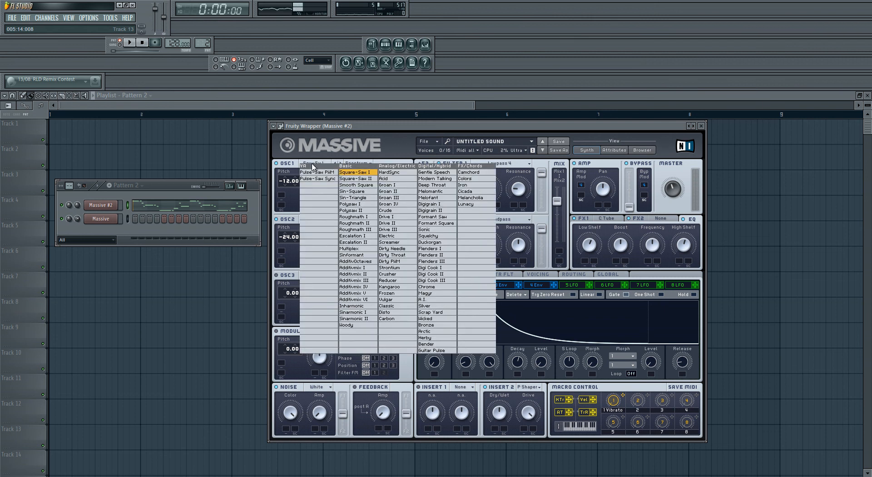
pyautogui.click(386, 131)
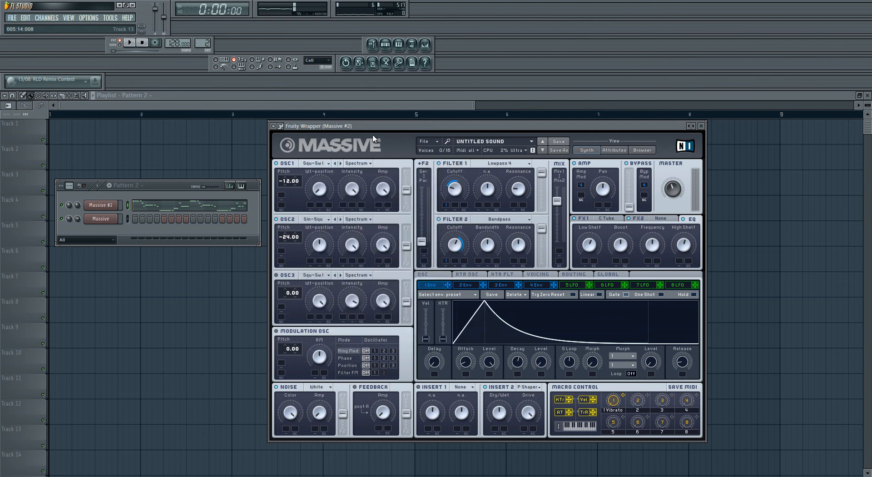